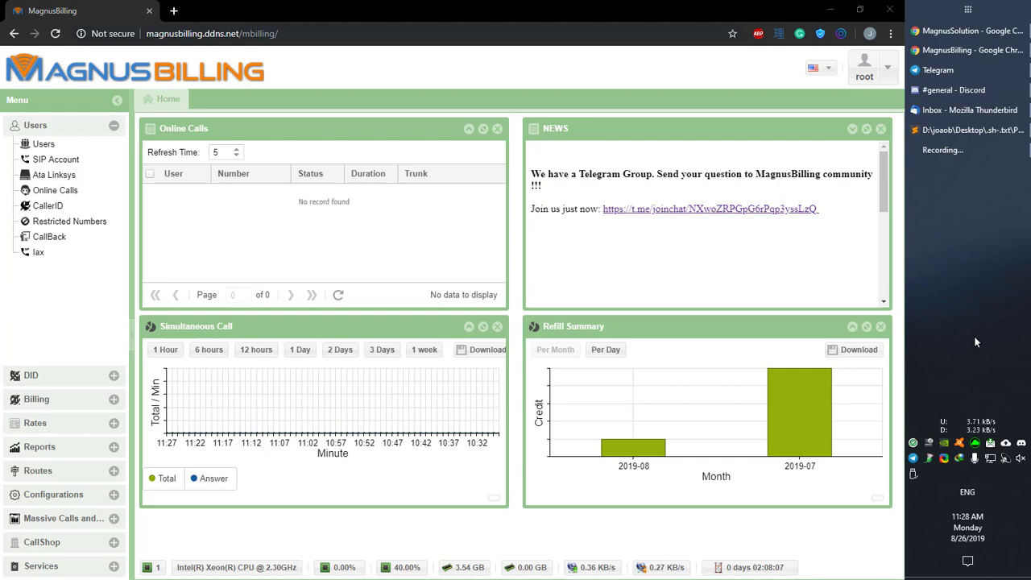
Step: Expand the Routes section of the left menu to show Provider, Trunk and Server
left_click(55, 469)
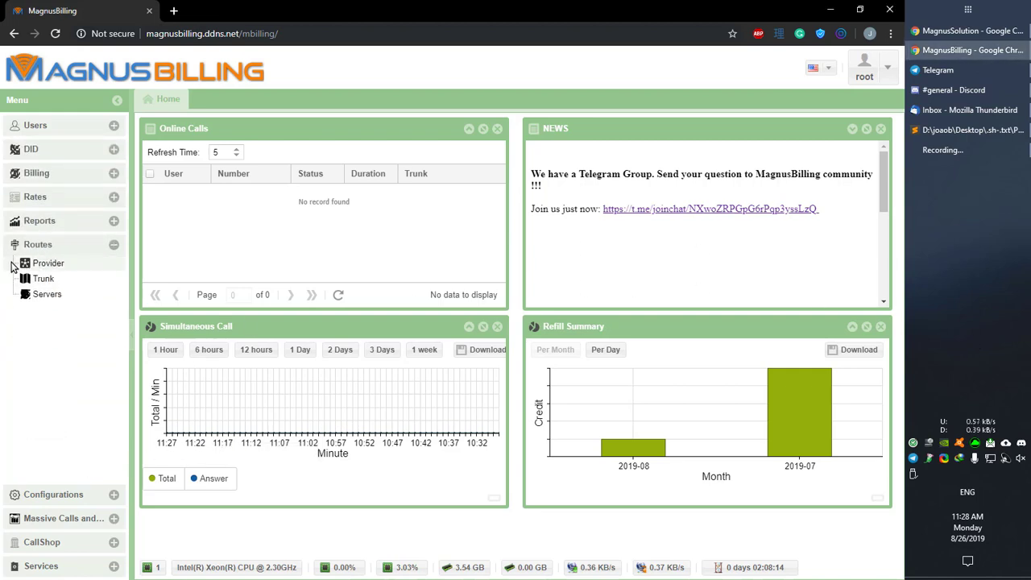
Step: Create a provider named 'test' with Credit control set to Yes and save it
left_click(47, 264)
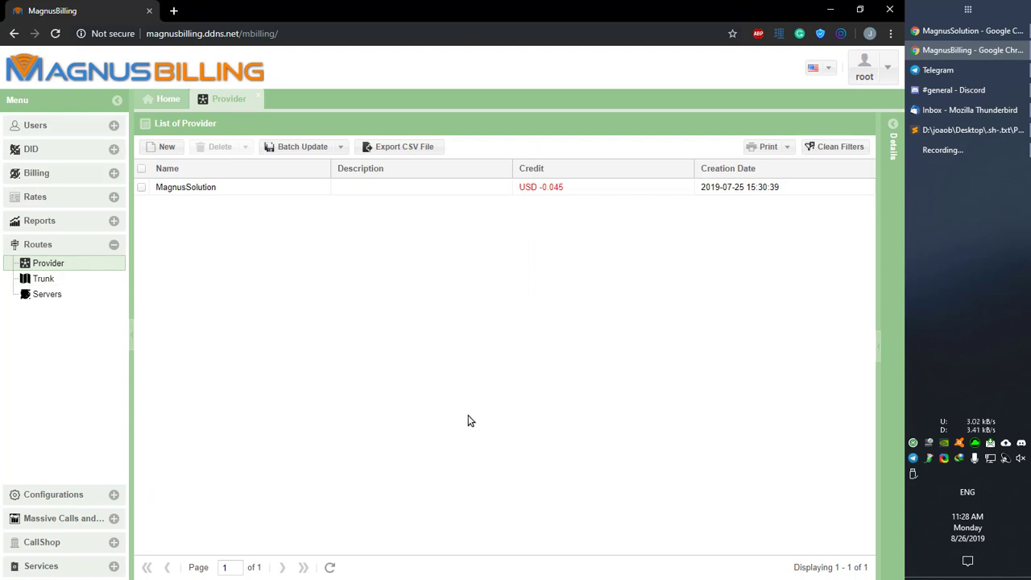
left_click(164, 149)
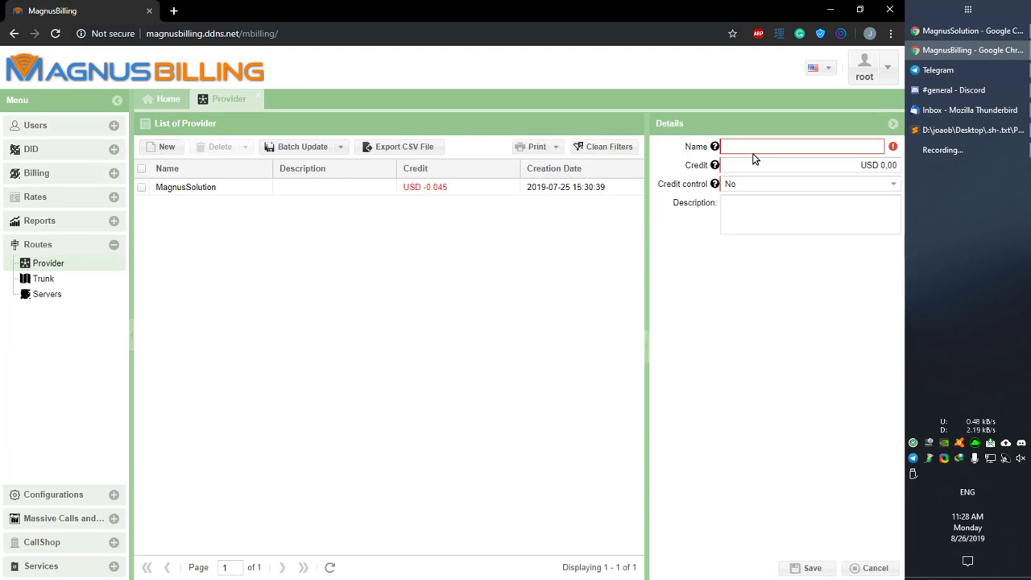
left_click(748, 146)
type("test")
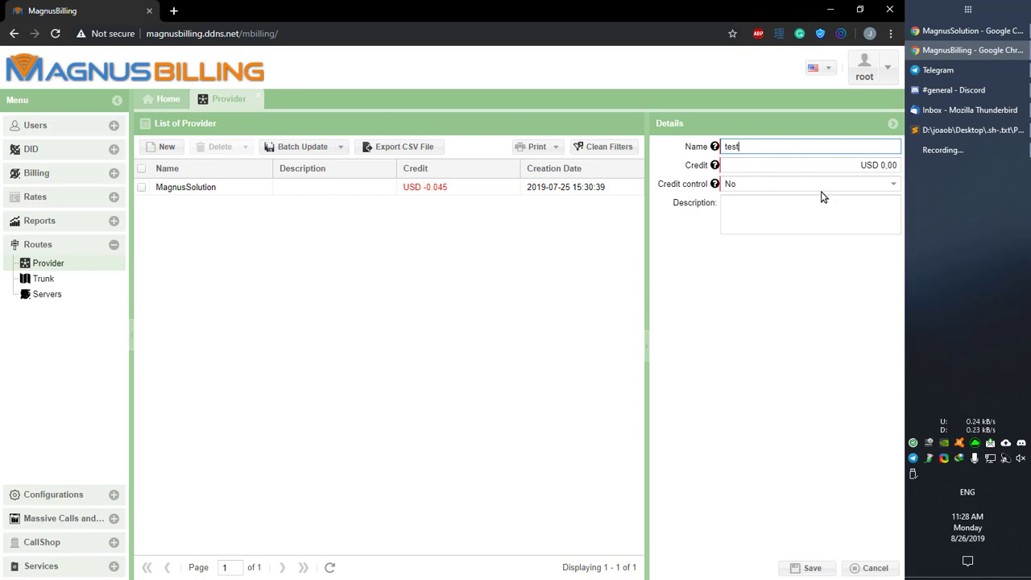
left_click(817, 169)
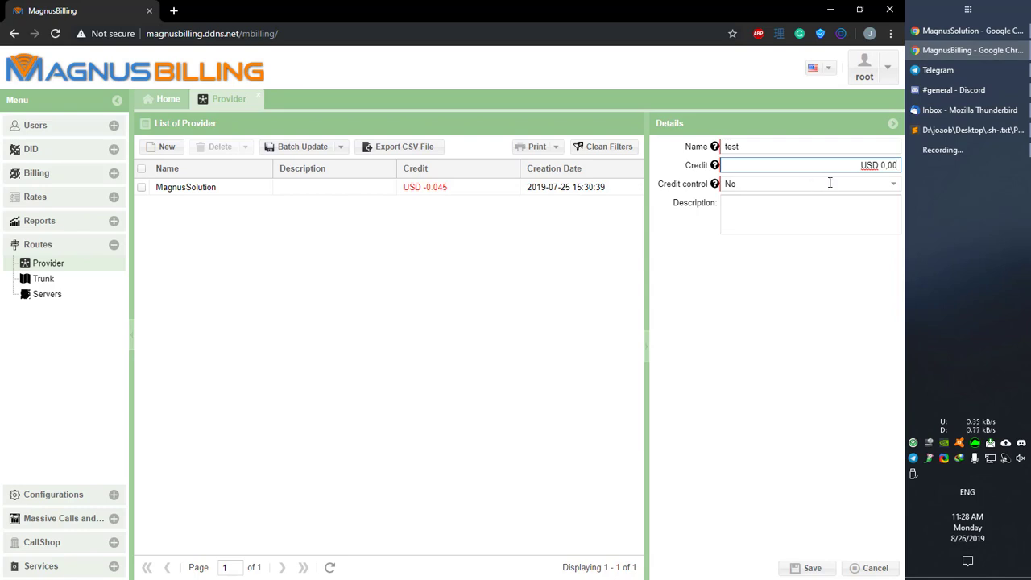
left_click(778, 182)
left_click(779, 218)
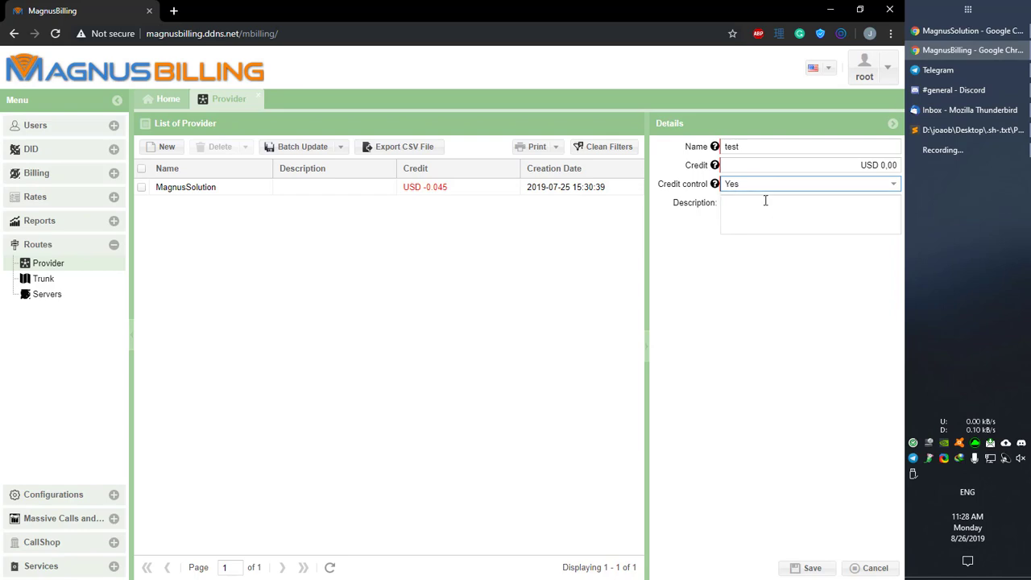
left_click(809, 569)
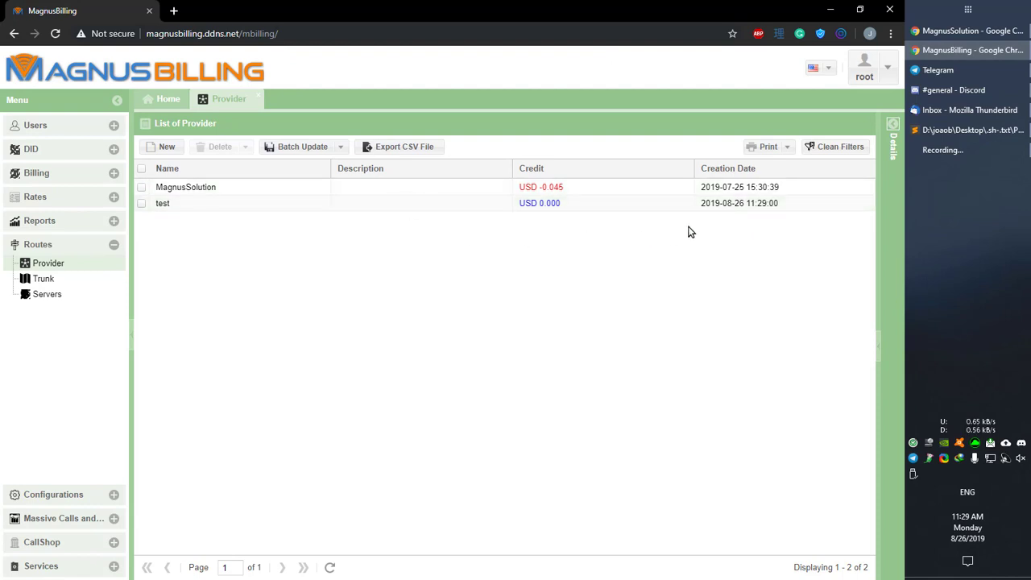
Step: Record a USD 100 refill for provider test with a short description
left_click(585, 205)
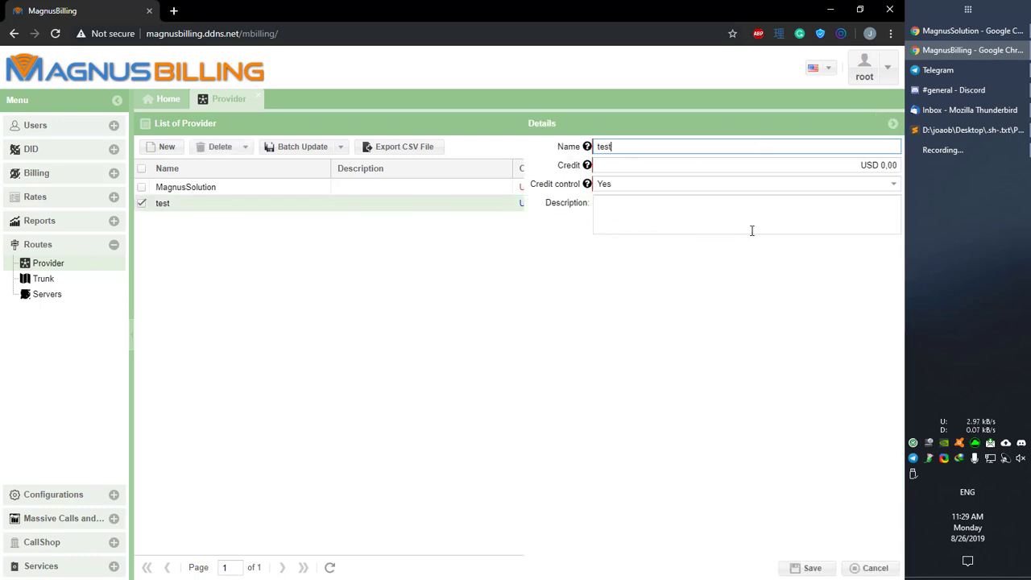
left_click(880, 572)
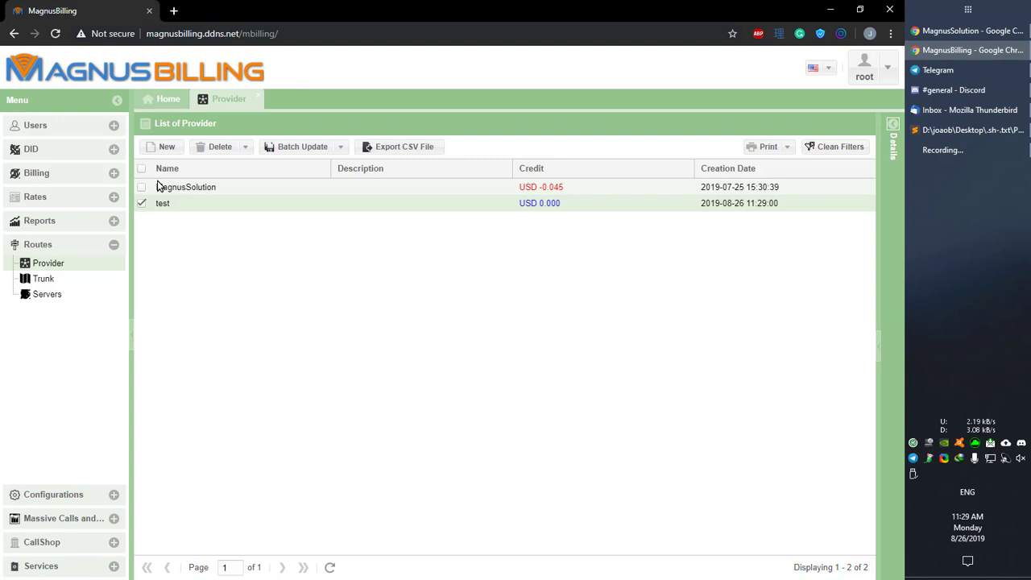
left_click(35, 172)
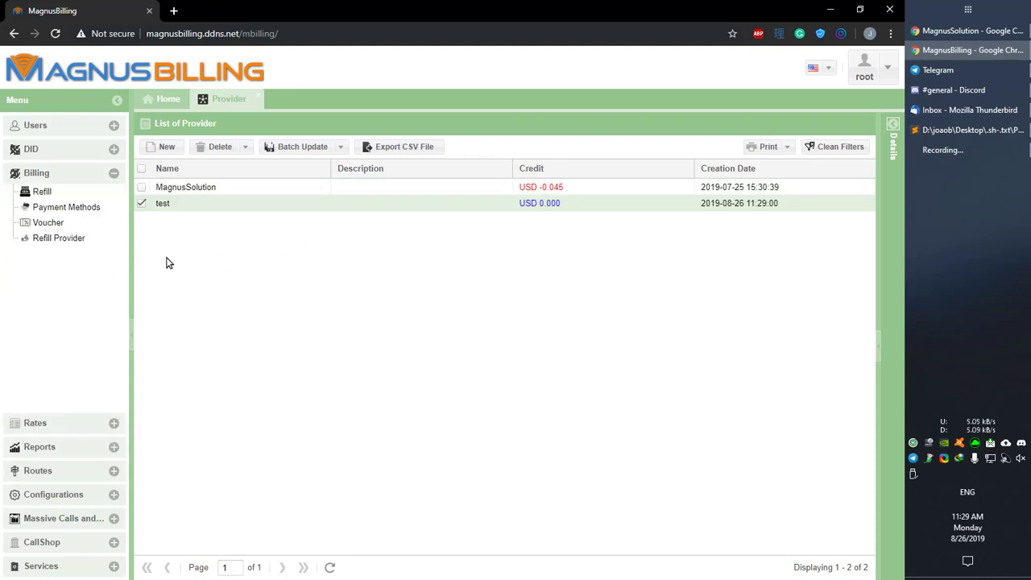
left_click(66, 240)
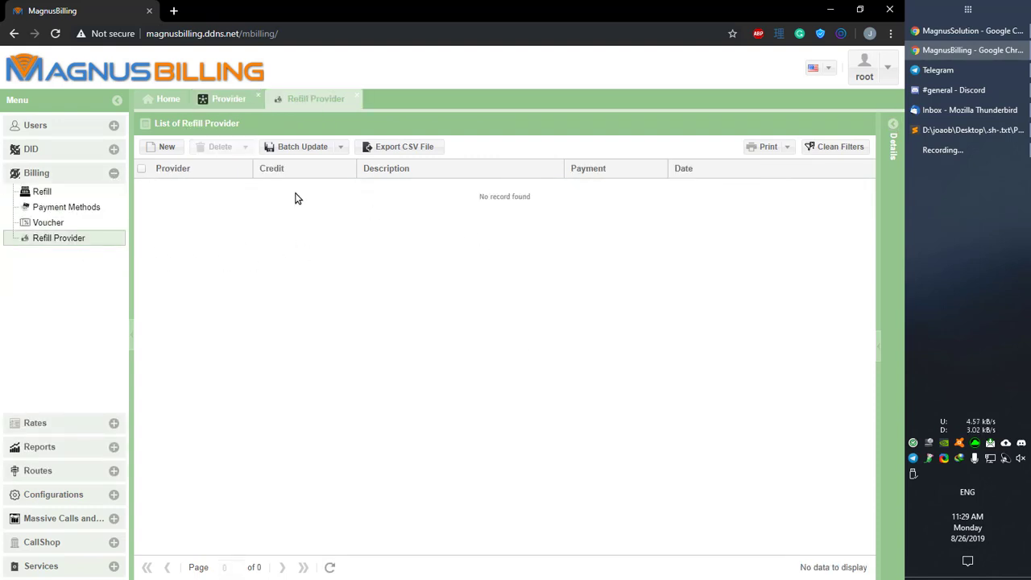
left_click(160, 150)
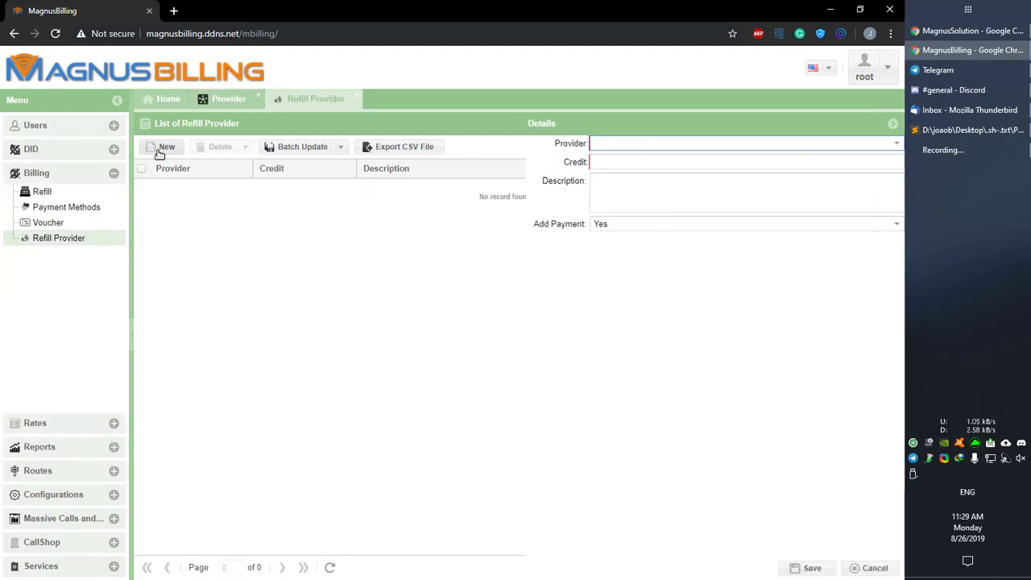
left_click(829, 147)
left_click(826, 177)
left_click(813, 164)
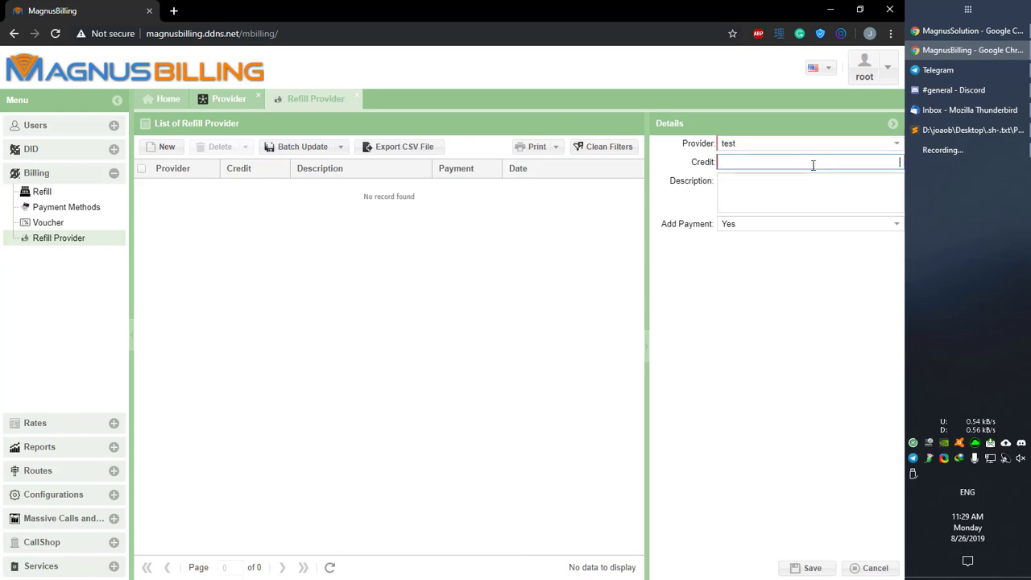
type("100,000")
left_click(834, 203)
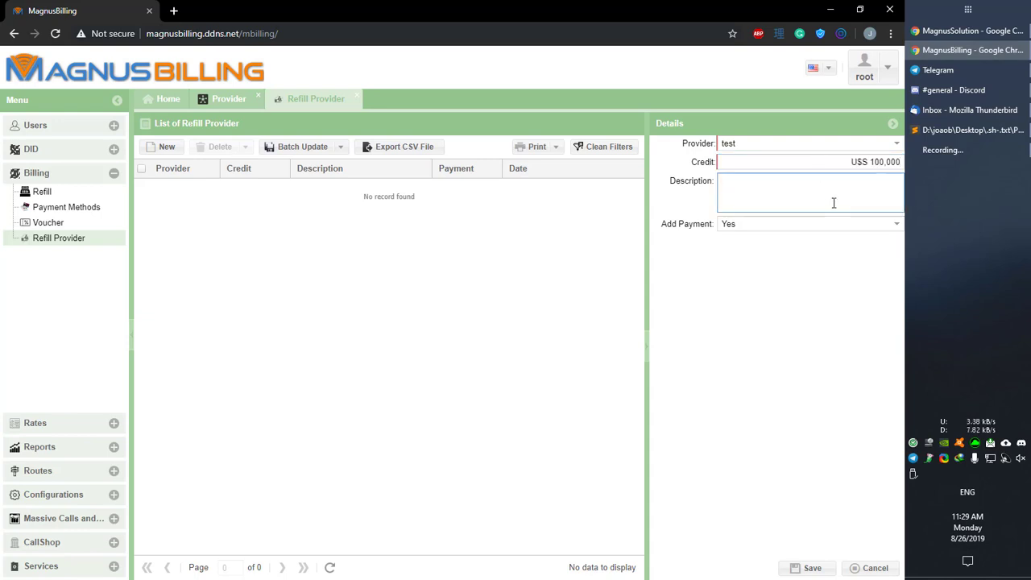
type("test")
left_click(810, 568)
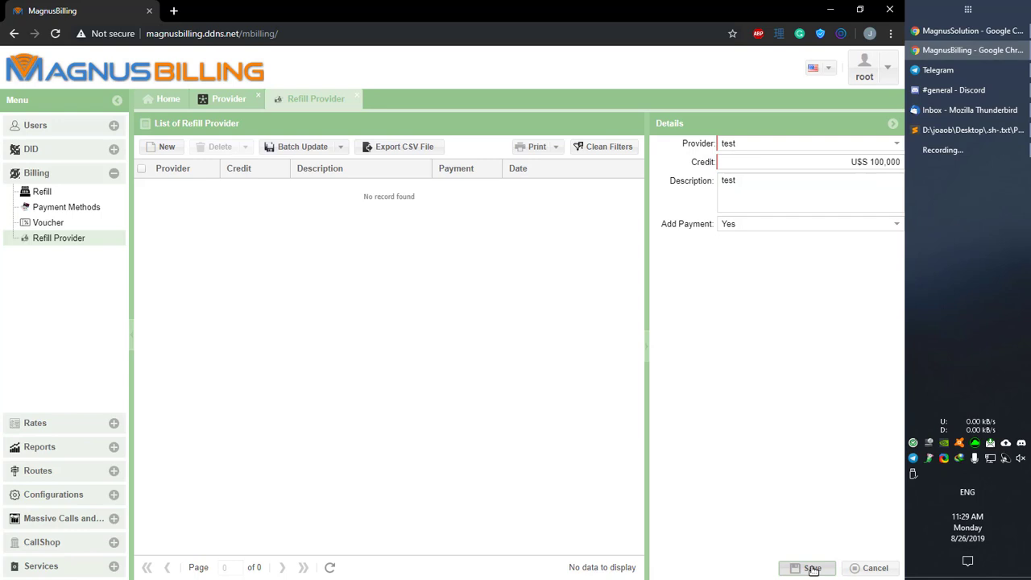
Step: Reload the provider list so test's credit shows USD 100.000
left_click(221, 100)
left_click(246, 205)
left_click(331, 567)
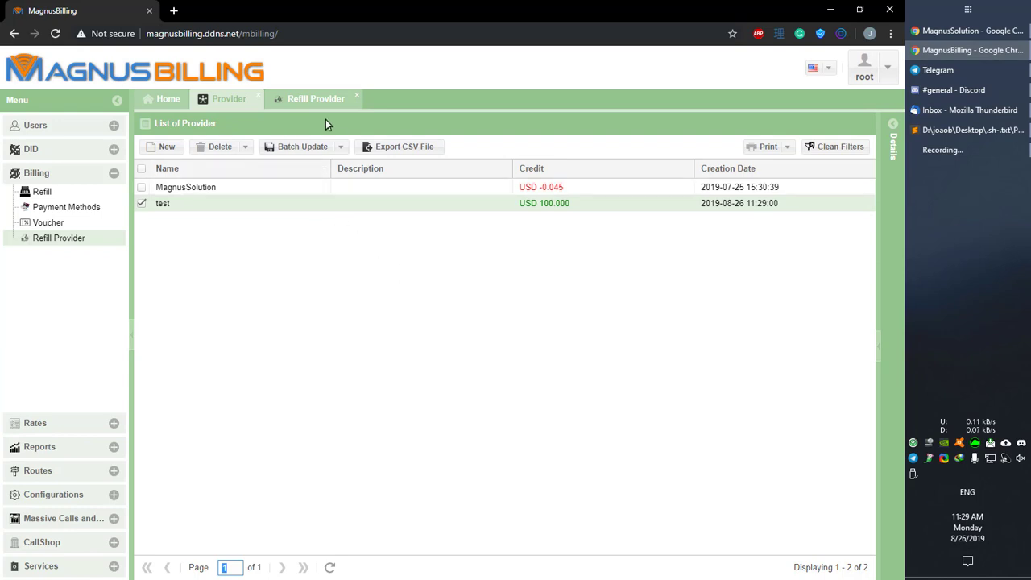
left_click(314, 101)
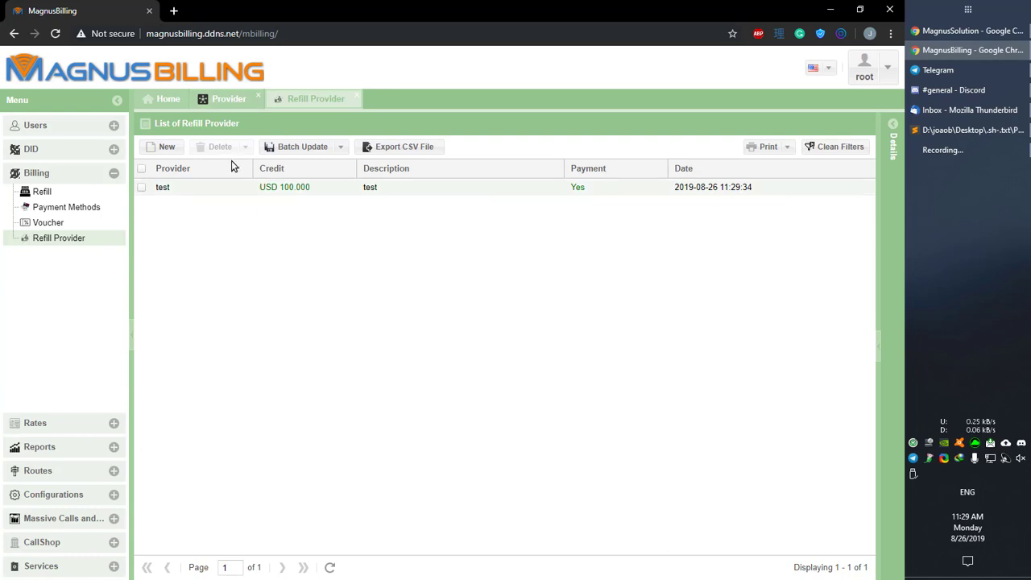
left_click(226, 99)
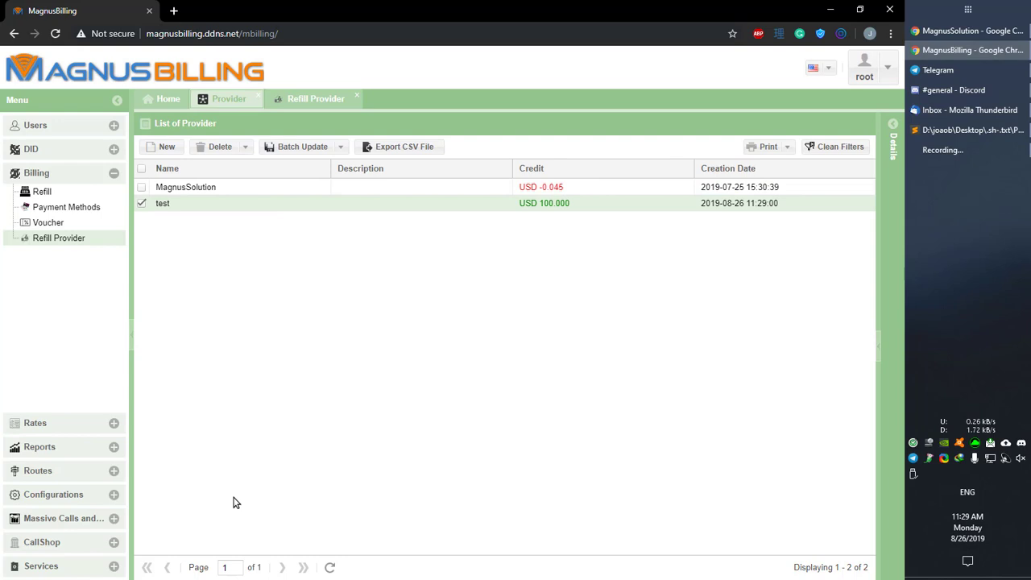
Step: Start a new trunk for provider test and name it 'trunk'
left_click(106, 475)
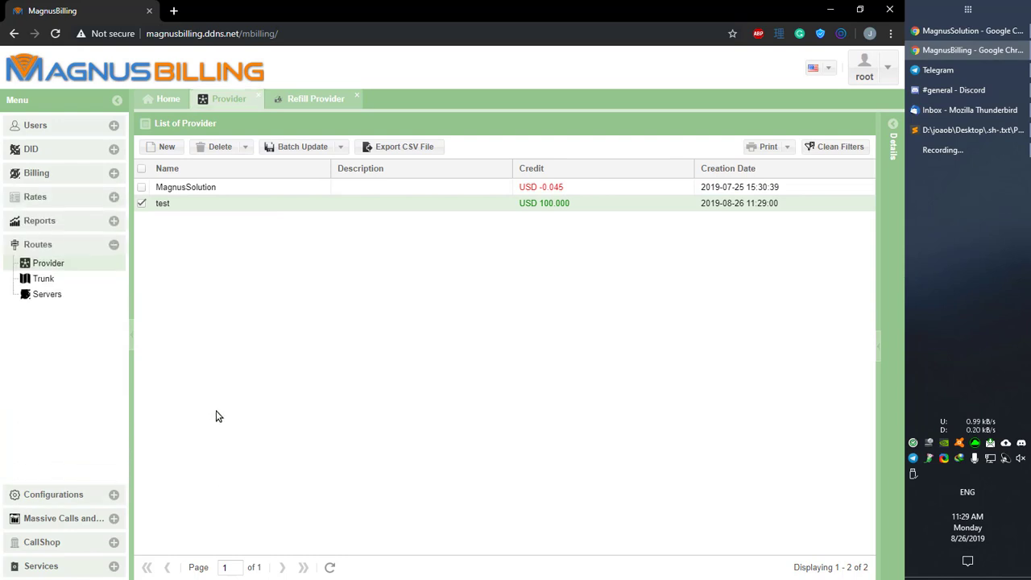
left_click(108, 280)
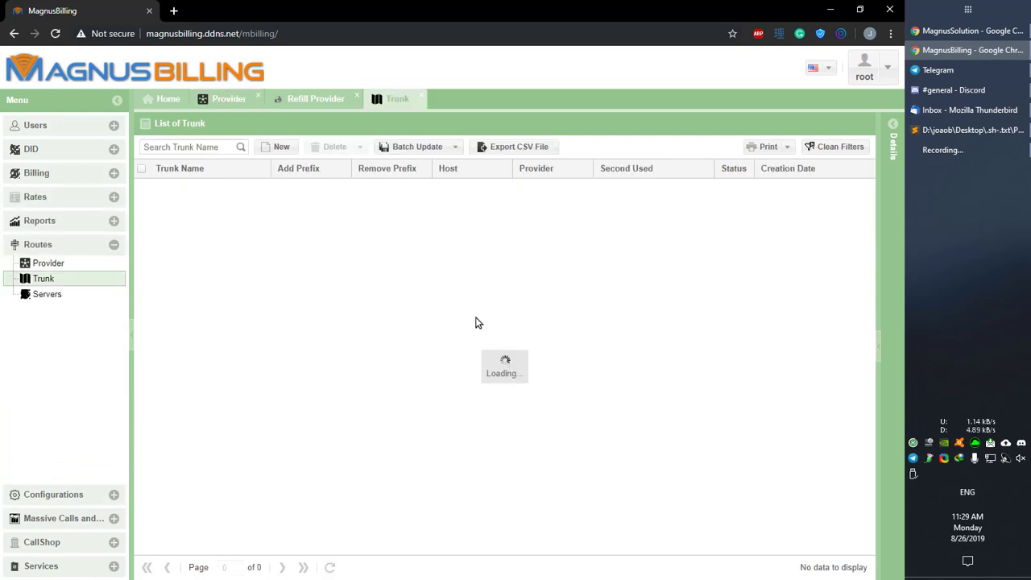
left_click(278, 147)
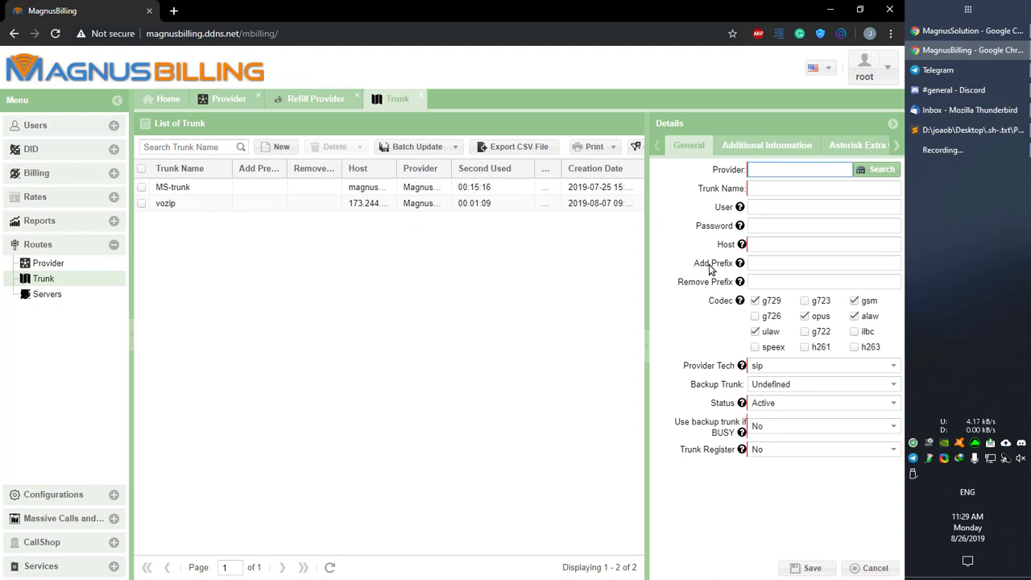
left_click_drag(647, 228, 600, 233)
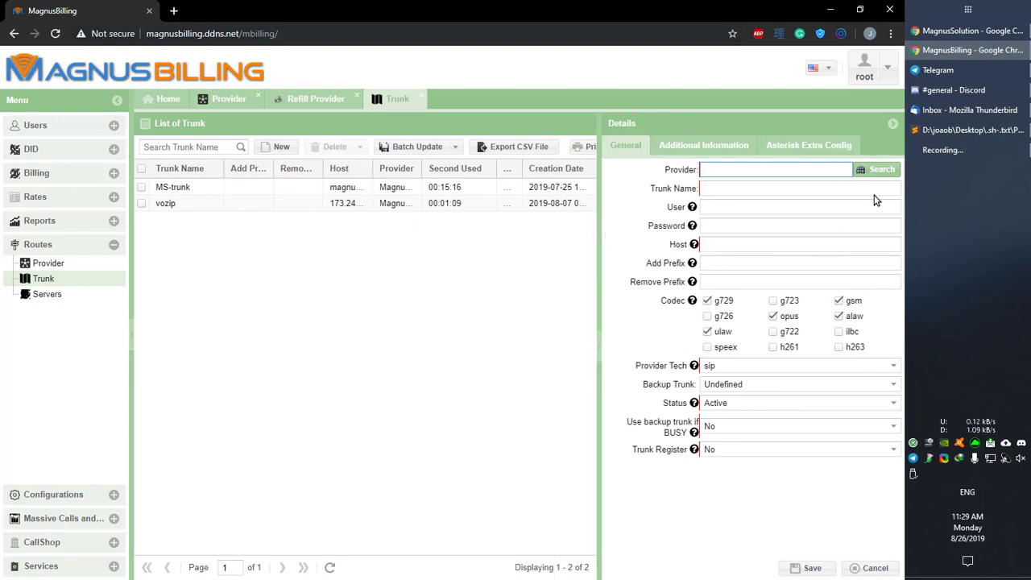
left_click(879, 170)
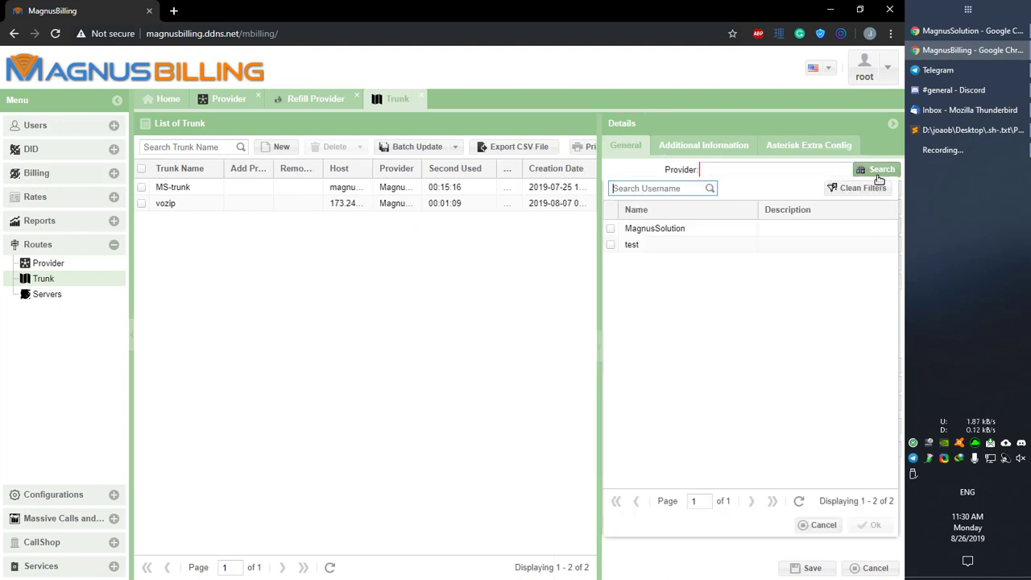
double_click(633, 245)
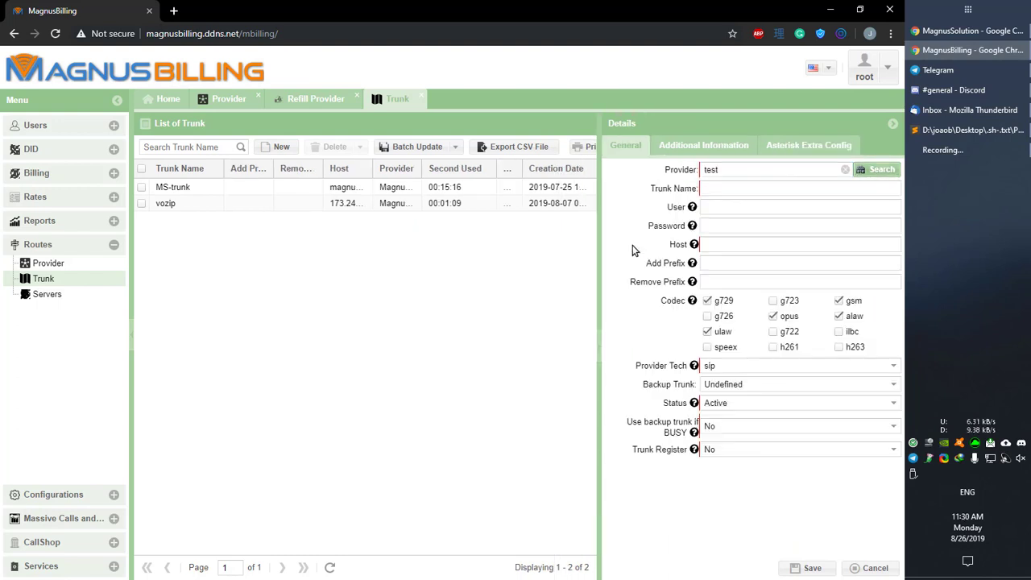
left_click(741, 191)
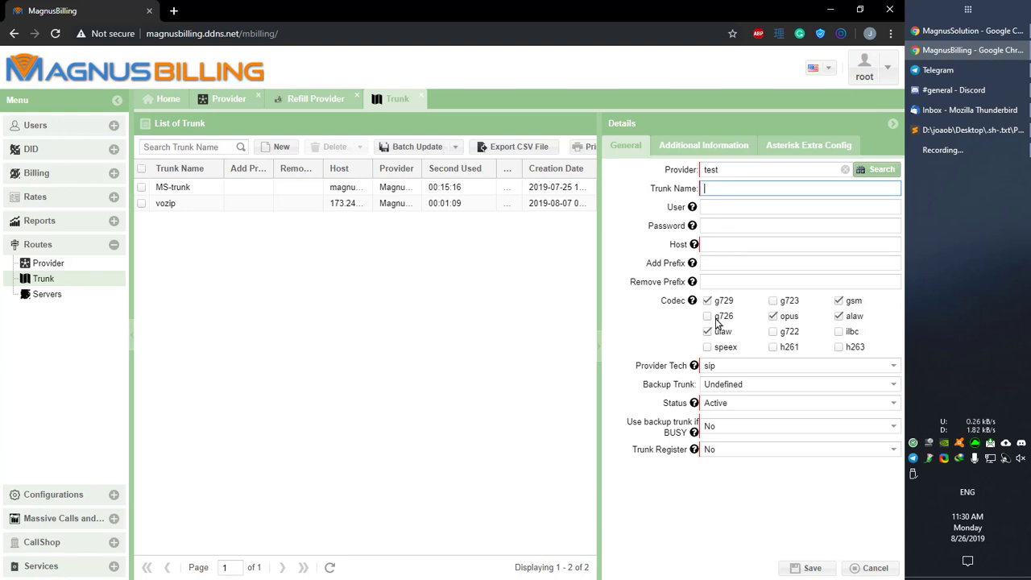
type("trun")
left_click(707, 331)
type("k")
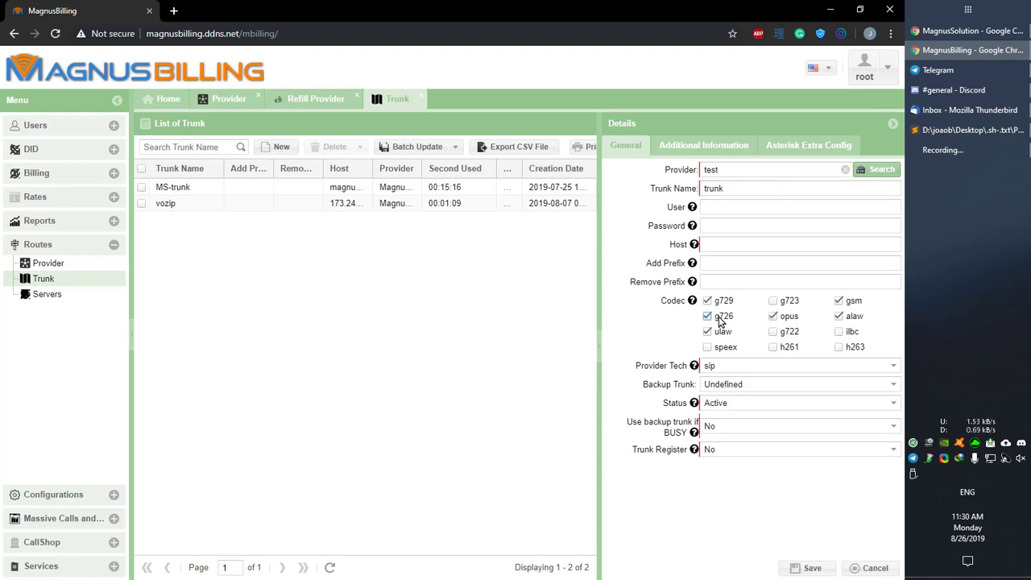
Step: Leave the g726 codec off and keep sip as the provider technology
left_click(789, 336)
double_click(789, 337)
left_click(792, 337)
left_click(782, 366)
left_click(781, 366)
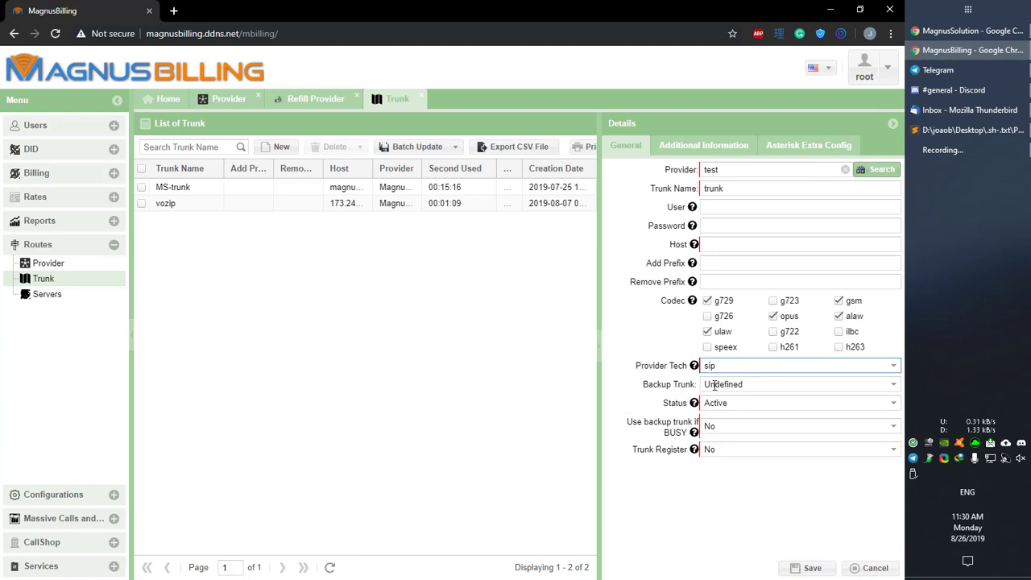
Step: Set MS-trunk as the backup trunk and the trunk status to Inactive
left_click(775, 384)
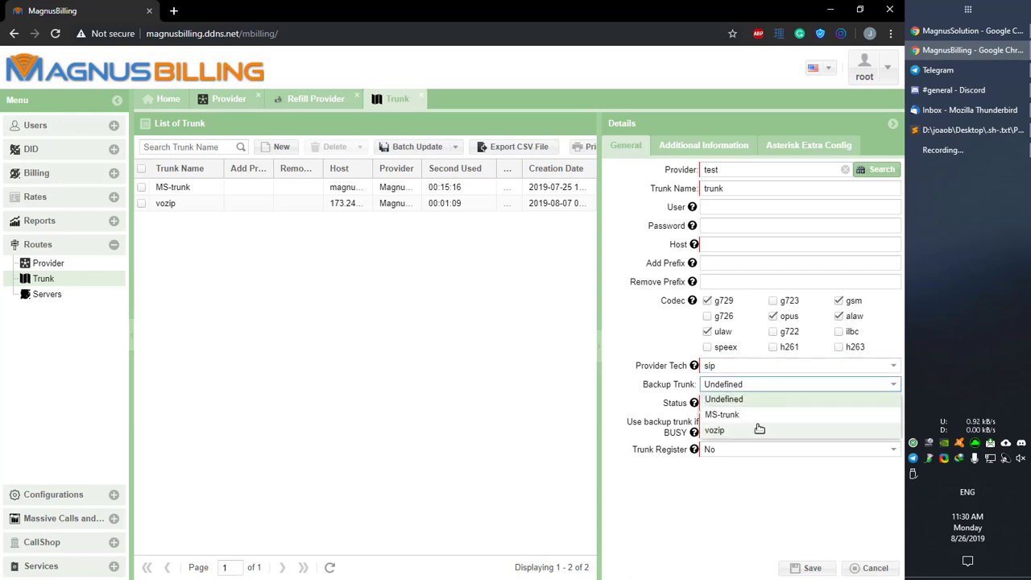
left_click(754, 413)
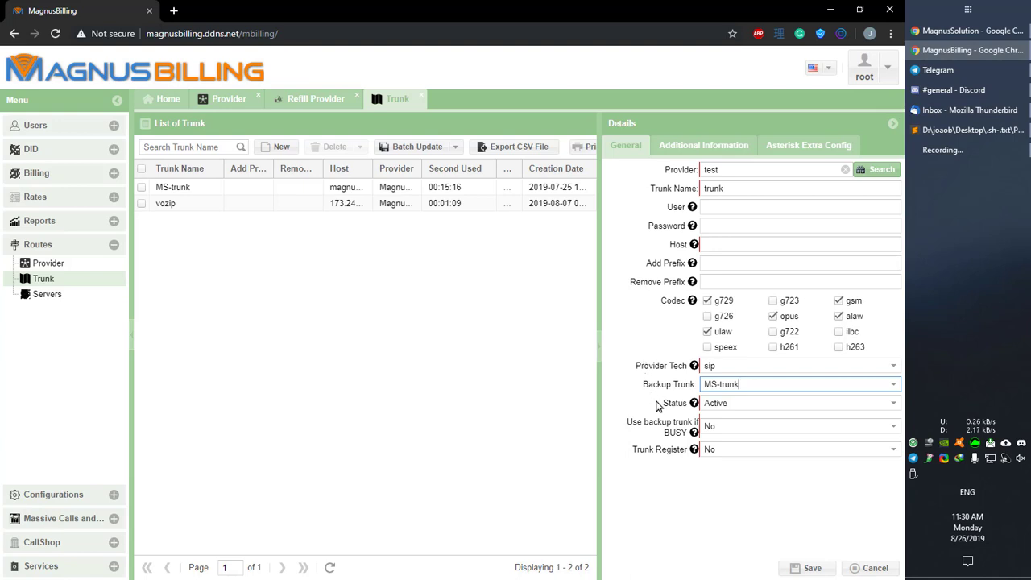
left_click(735, 404)
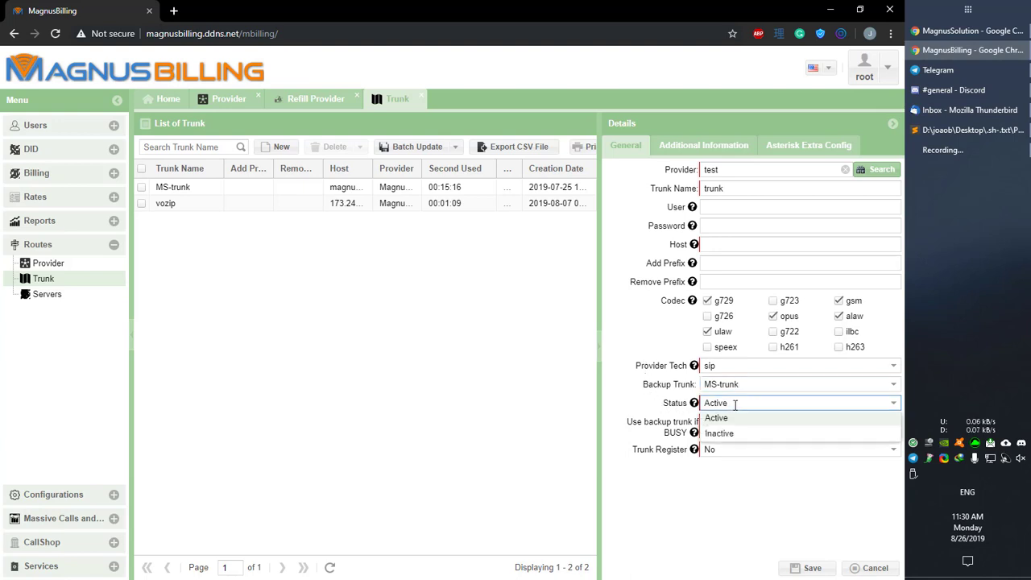
left_click(736, 403)
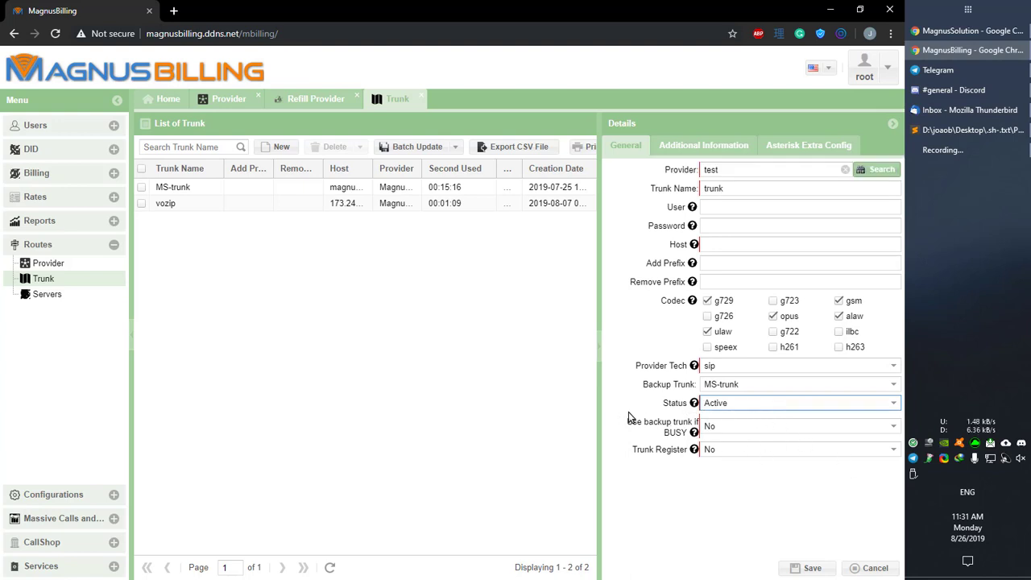
left_click(720, 404)
left_click(713, 429)
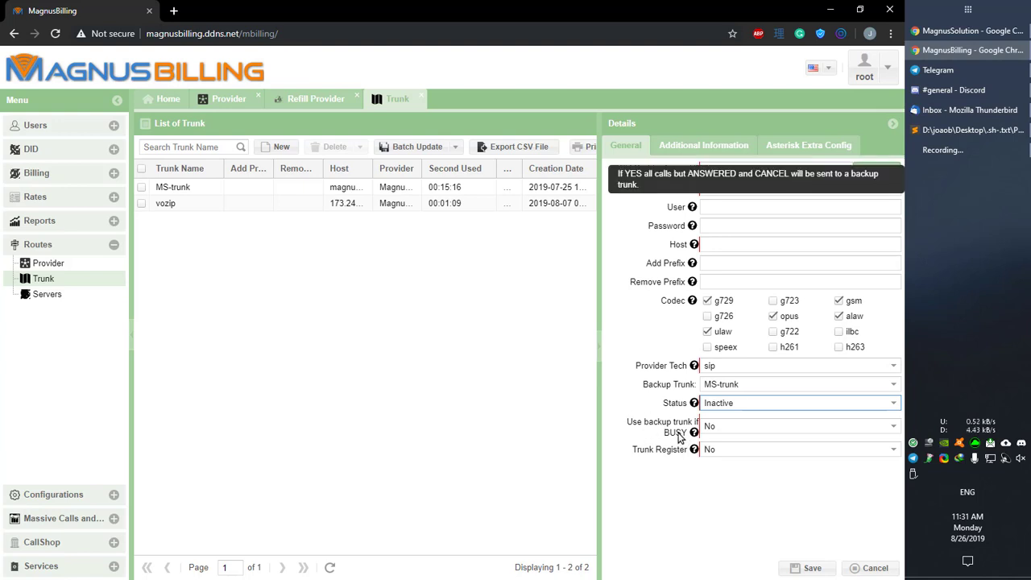
Step: Keep backup-when-busy at No and set Trunk Register back to No after trying Yes
left_click(743, 425)
left_click(744, 424)
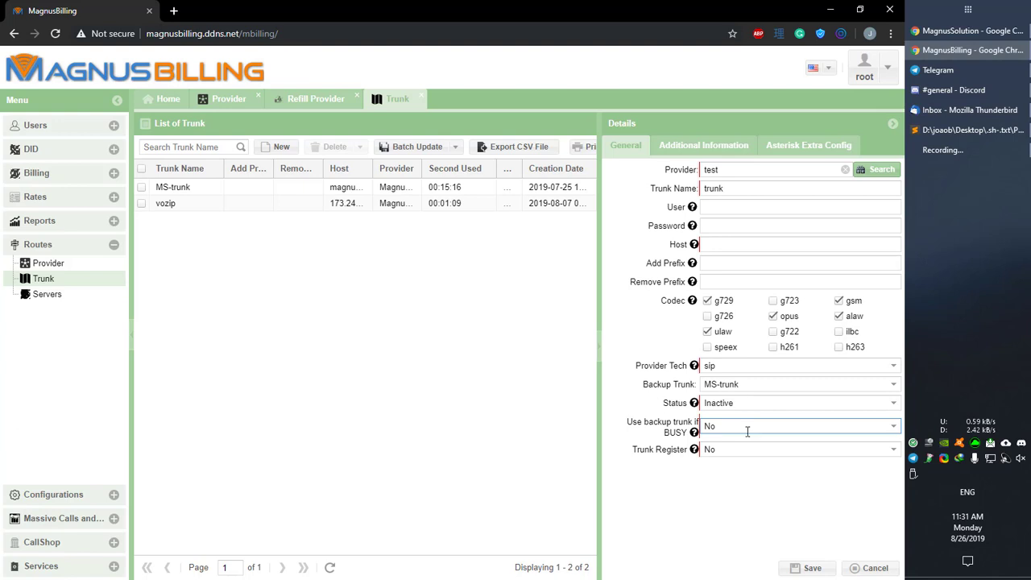
mouse_move(695, 433)
left_click(762, 449)
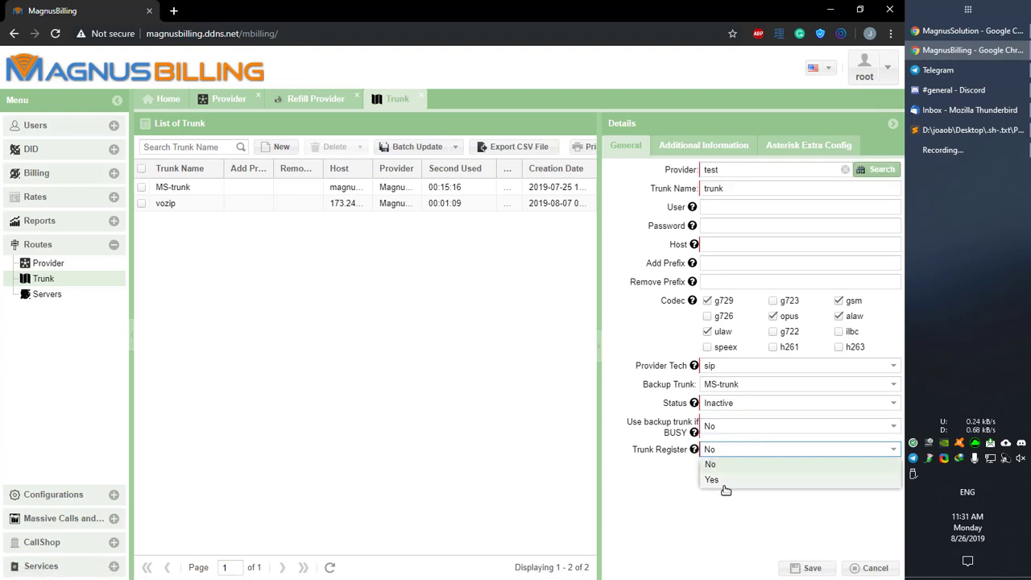
left_click(713, 475)
left_click(774, 314)
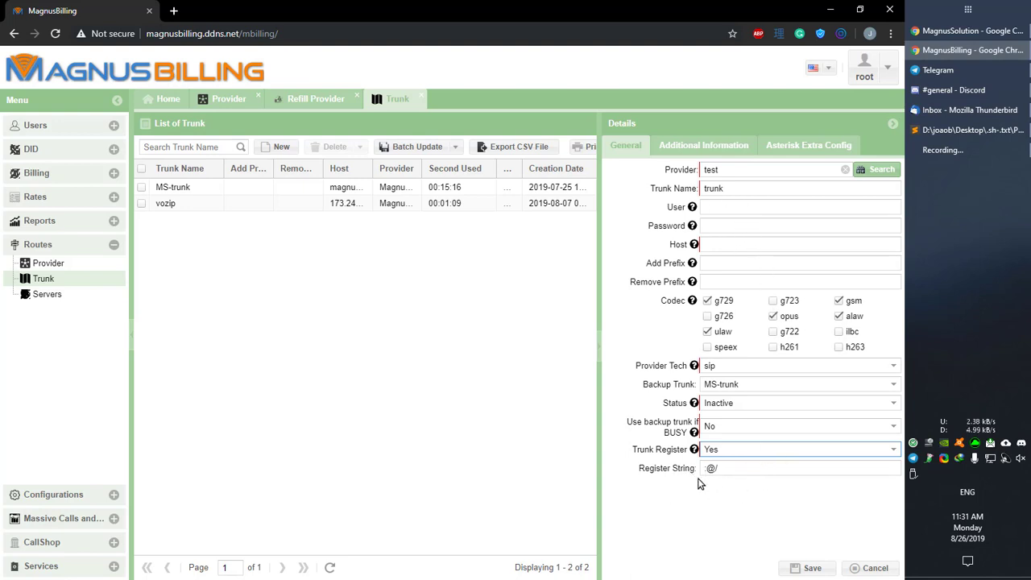
left_click(822, 452)
left_click(792, 478)
left_click(792, 452)
left_click(798, 462)
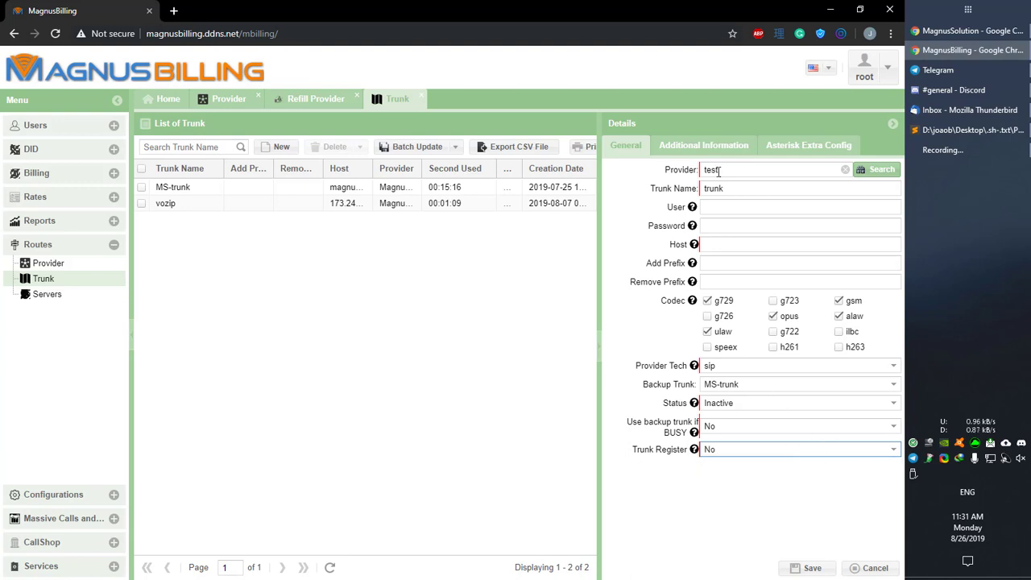
left_click(695, 150)
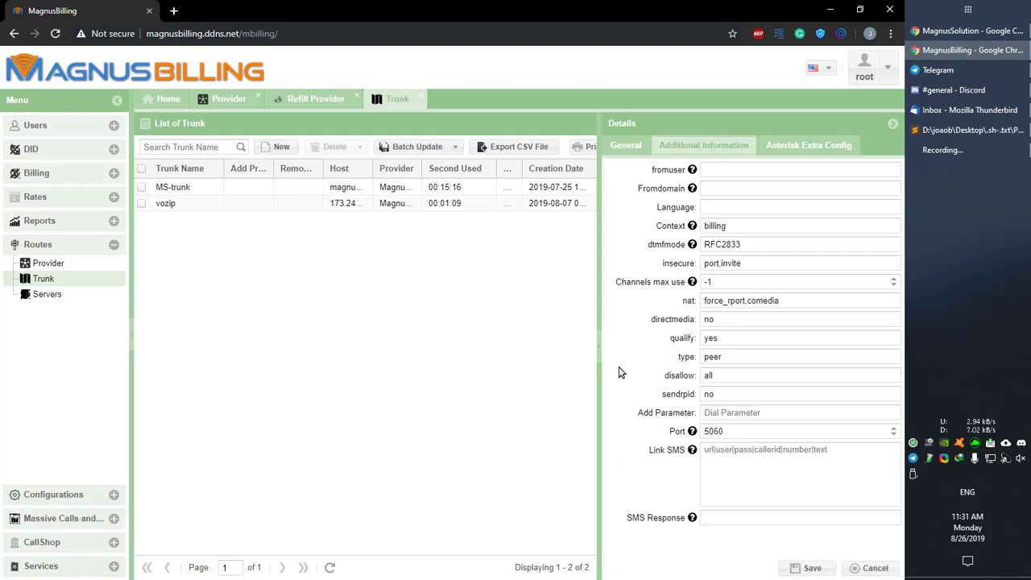
left_click(808, 148)
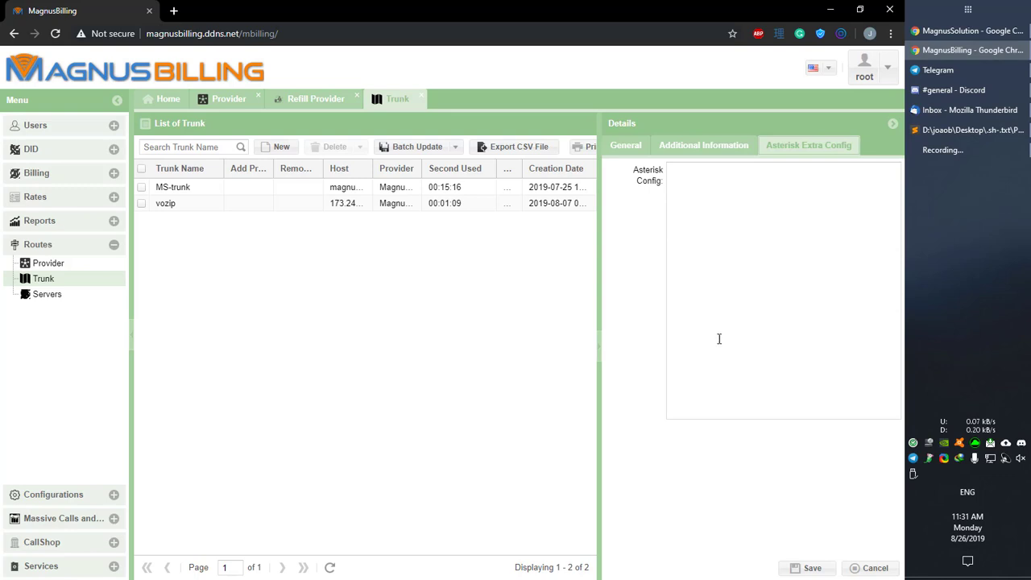
Step: Enter host 1.1.1.1 and save the new trunk
left_click(623, 150)
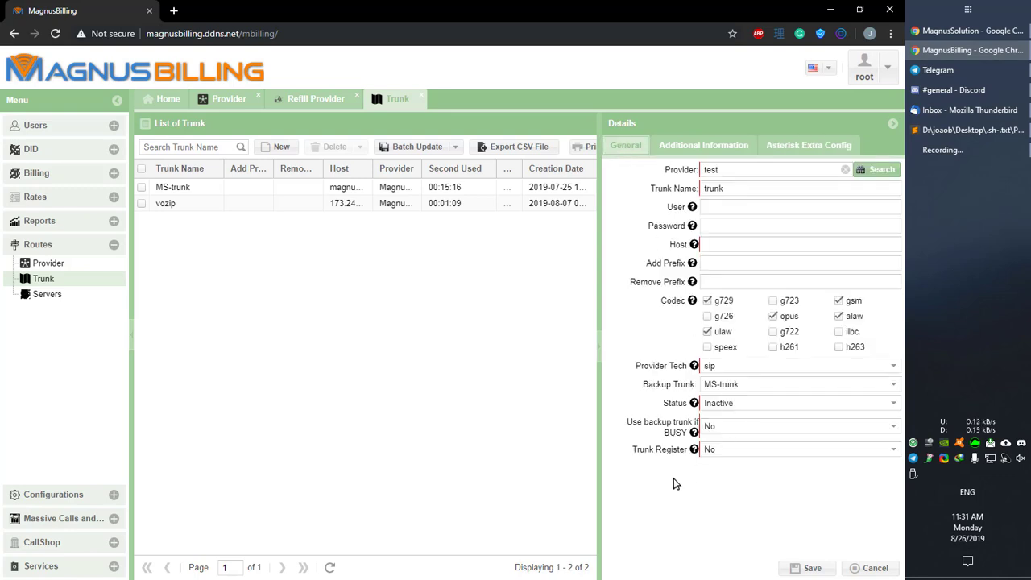
left_click(737, 246)
type("1")
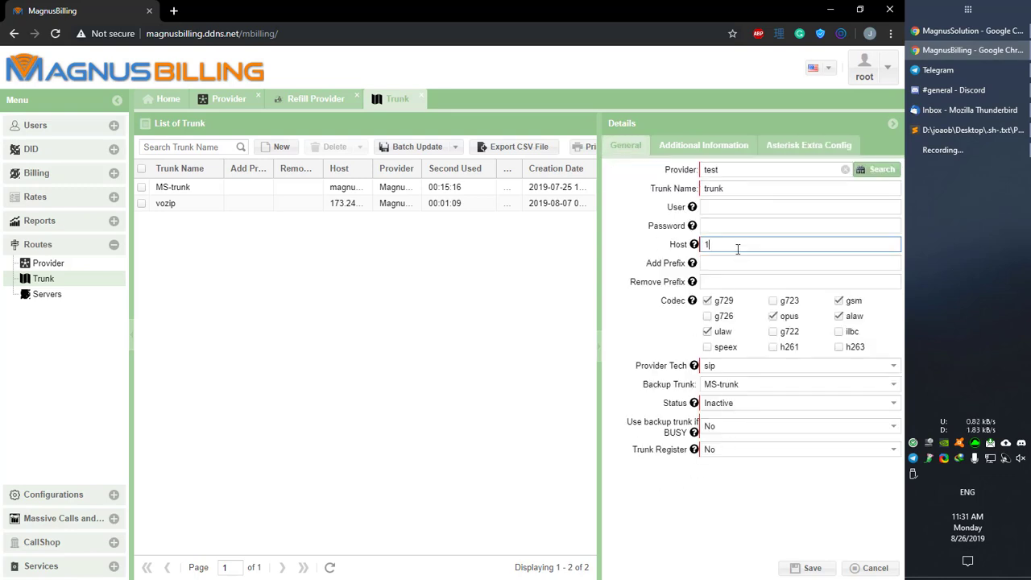
type(".1.1.1")
left_click(809, 568)
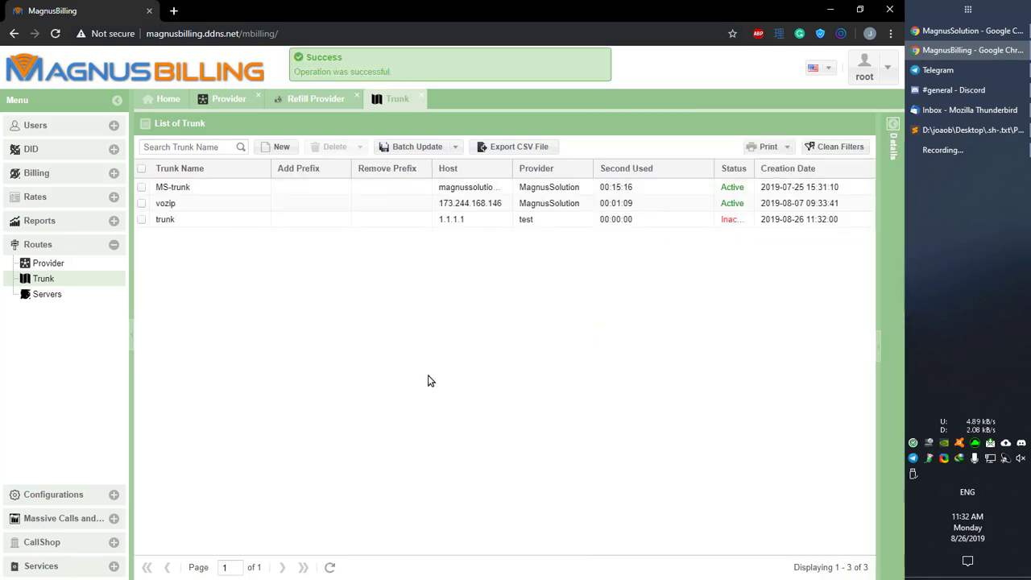
Step: Reopen the trunk and save it with status Active
left_click(477, 220)
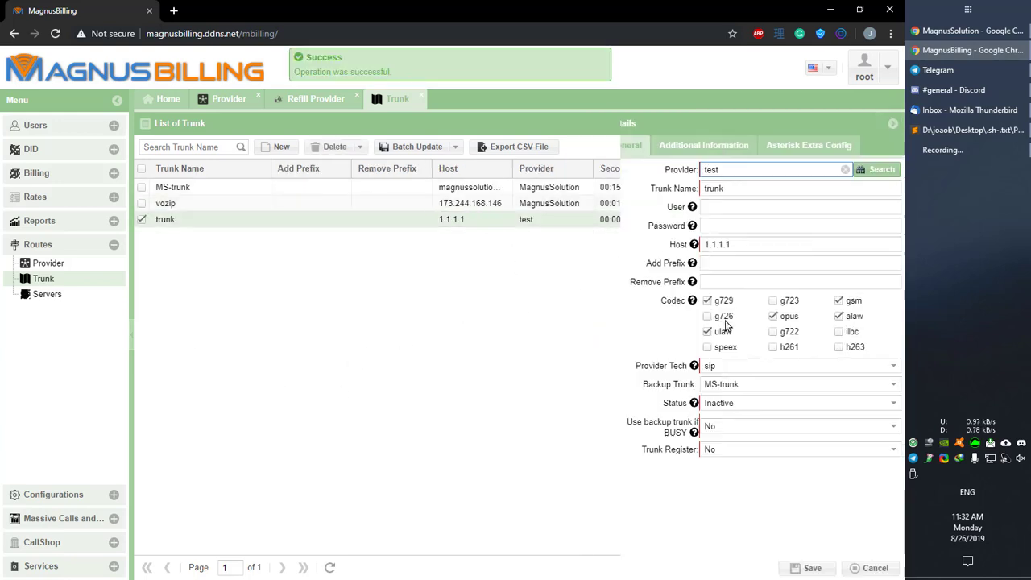
left_click(764, 407)
left_click(752, 419)
left_click(808, 568)
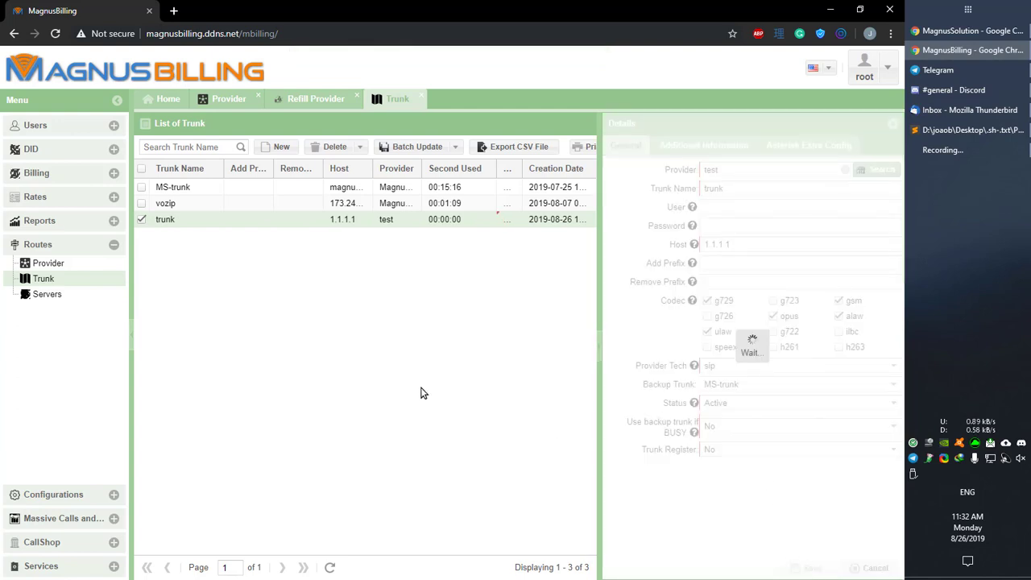